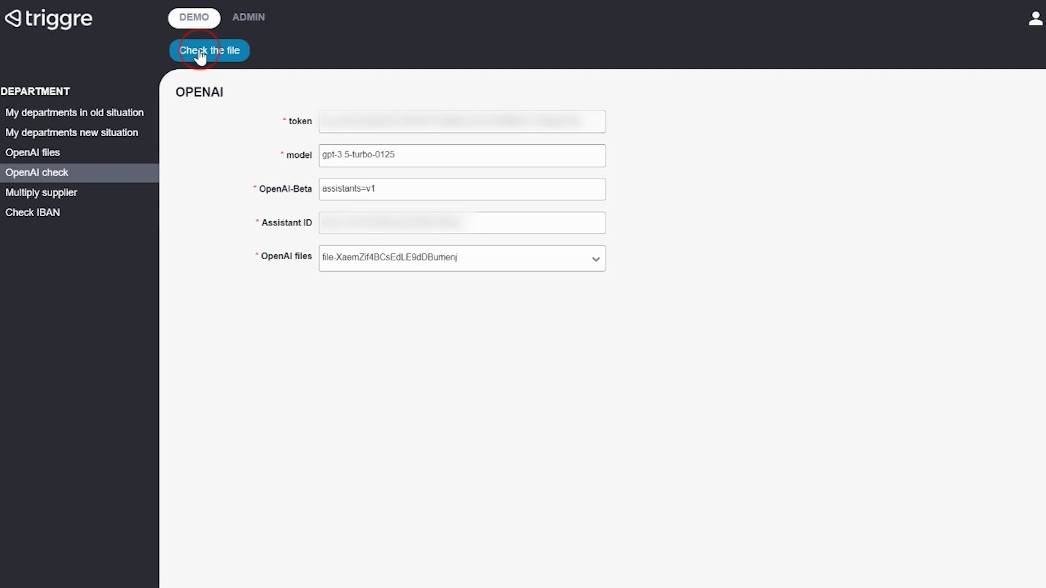
# Run the file check and highlight the returned 200 status code
pyautogui.click(199, 50)
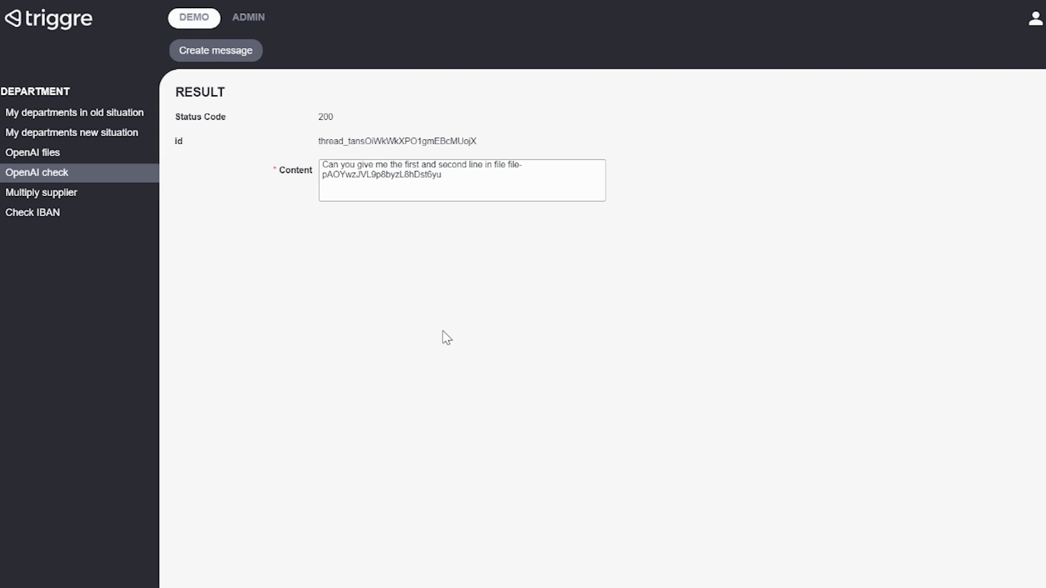
pyautogui.doubleClick(330, 115)
pyautogui.click(399, 252)
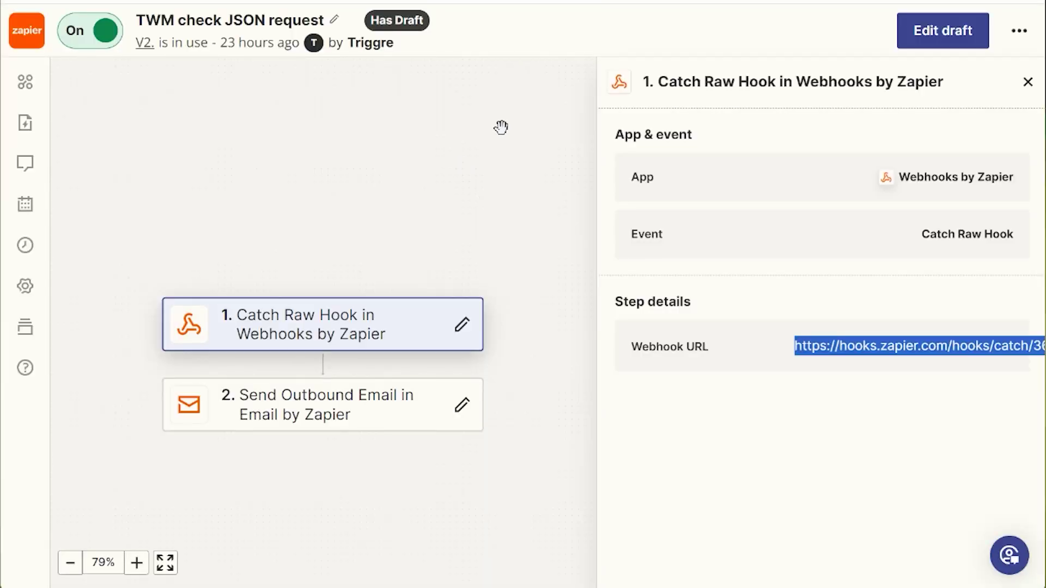
# Inspect the Catch Raw Hook webhook URL, highlighting its hooks part
pyautogui.scroll(-1, 487, 140)
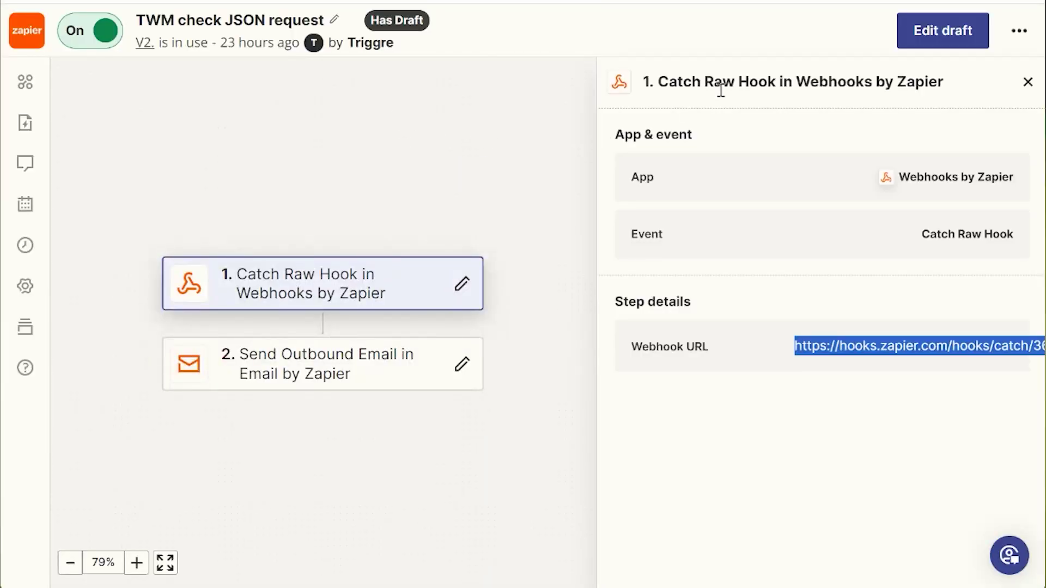
pyautogui.scroll(-1, 443, 135)
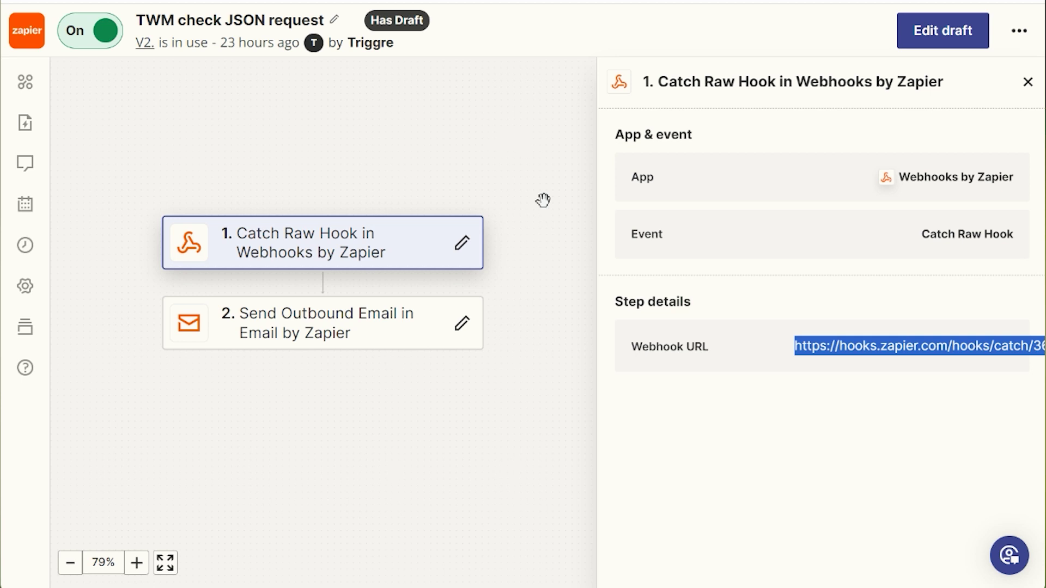
pyautogui.click(818, 342)
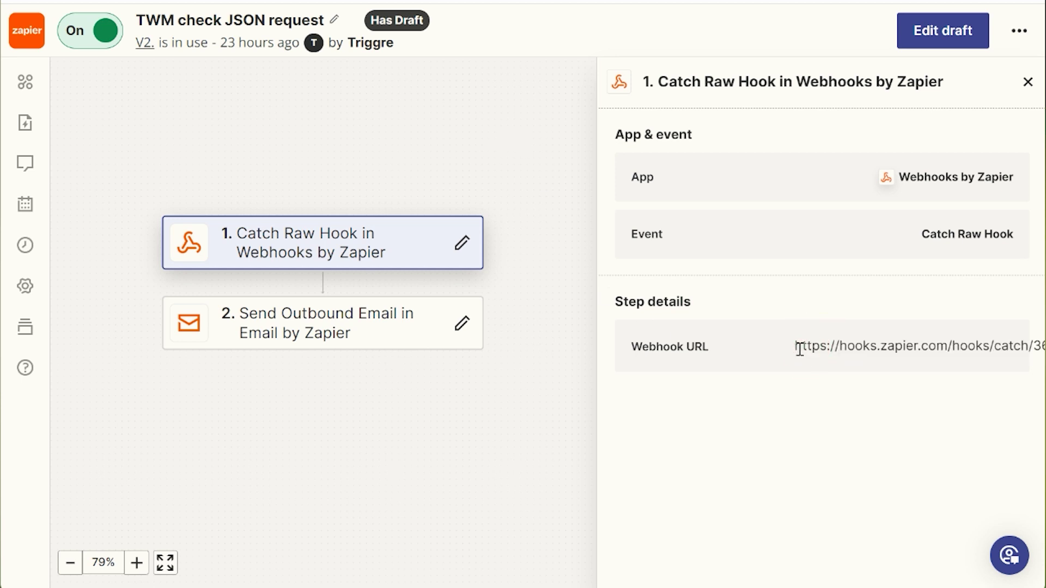
pyautogui.moveTo(797, 346); pyautogui.dragTo(1003, 346)
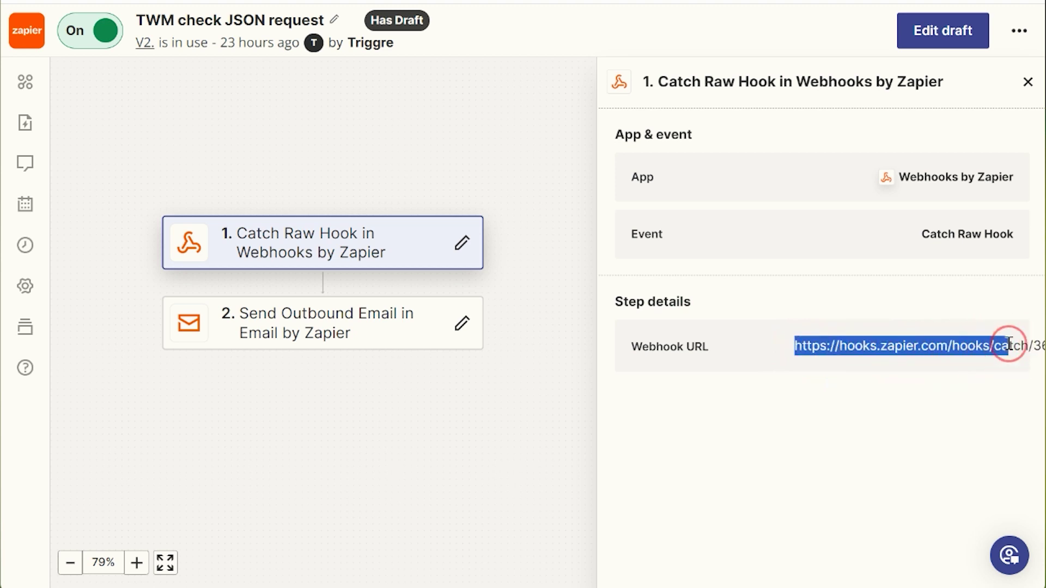
pyautogui.click(933, 345)
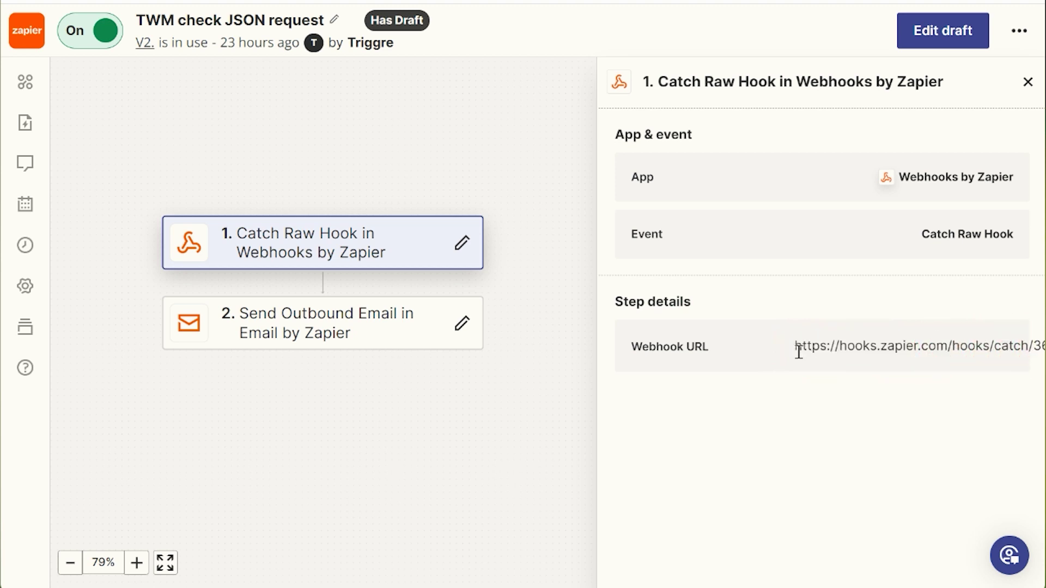
pyautogui.moveTo(798, 350); pyautogui.dragTo(1008, 343)
pyautogui.click(827, 426)
# Highlight the Catch Raw Hook event name, then show the Send Outbound Email step details
pyautogui.moveTo(921, 235); pyautogui.dragTo(1014, 236)
pyautogui.click(908, 235)
pyautogui.click(316, 335)
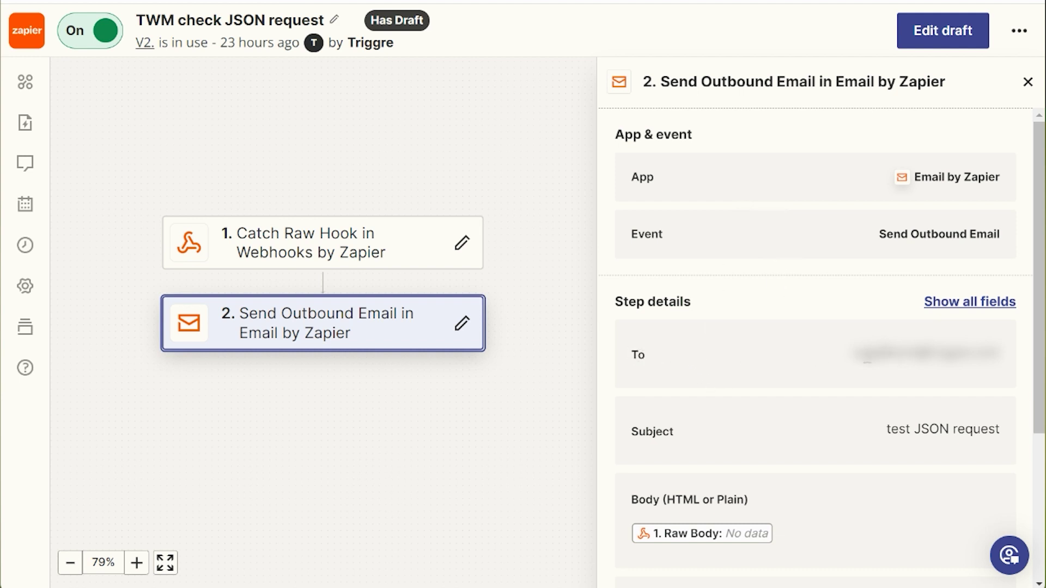
# Scroll through the email step's To, Subject, Body and From Name fields, checking the Body label
pyautogui.scroll(-4, 752, 357)
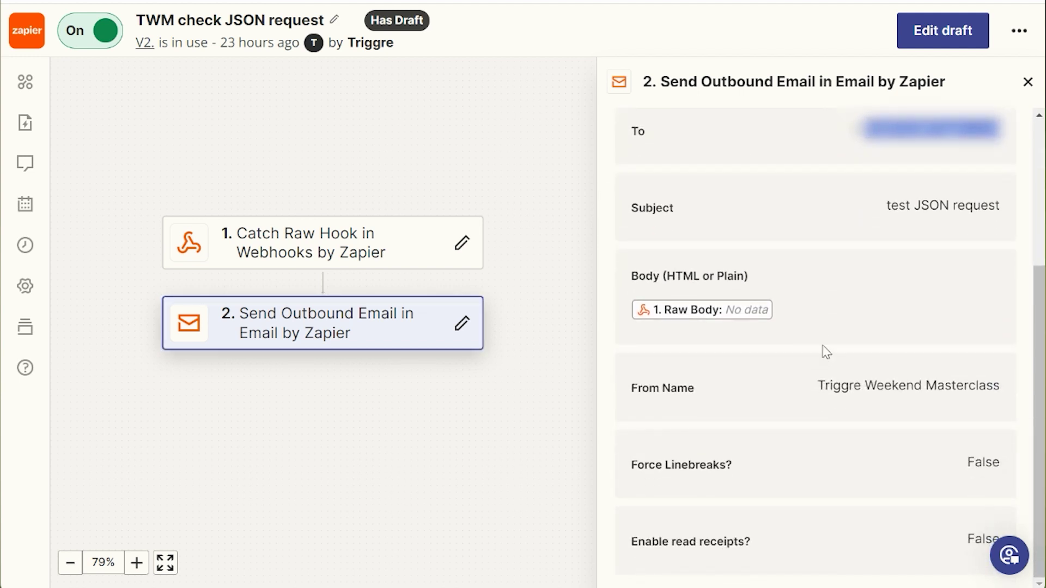
pyautogui.scroll(3, 815, 325)
pyautogui.scroll(-2, 804, 357)
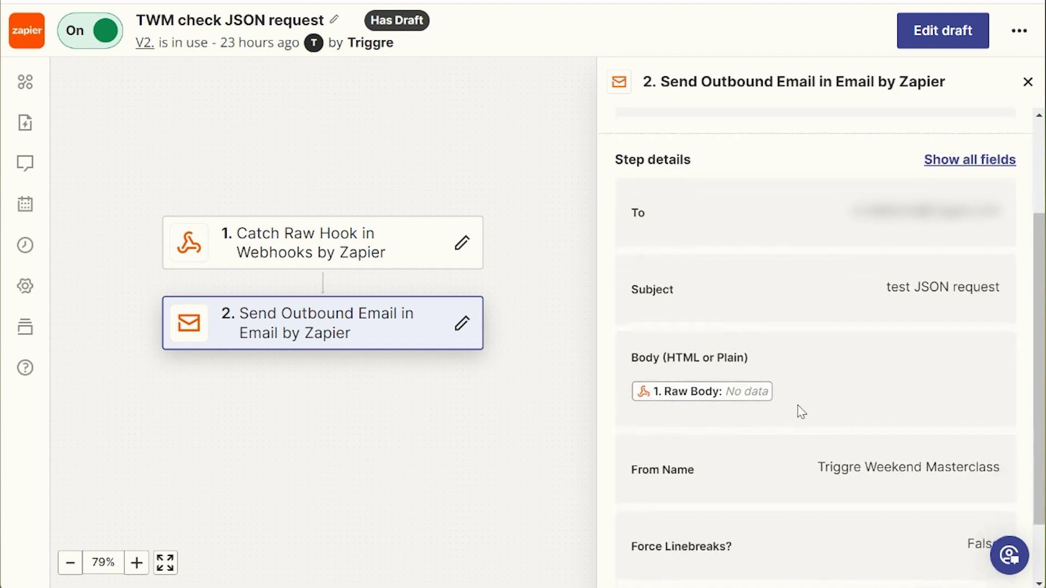
pyautogui.scroll(-3, 696, 402)
pyautogui.moveTo(640, 276); pyautogui.dragTo(705, 275)
pyautogui.click(715, 342)
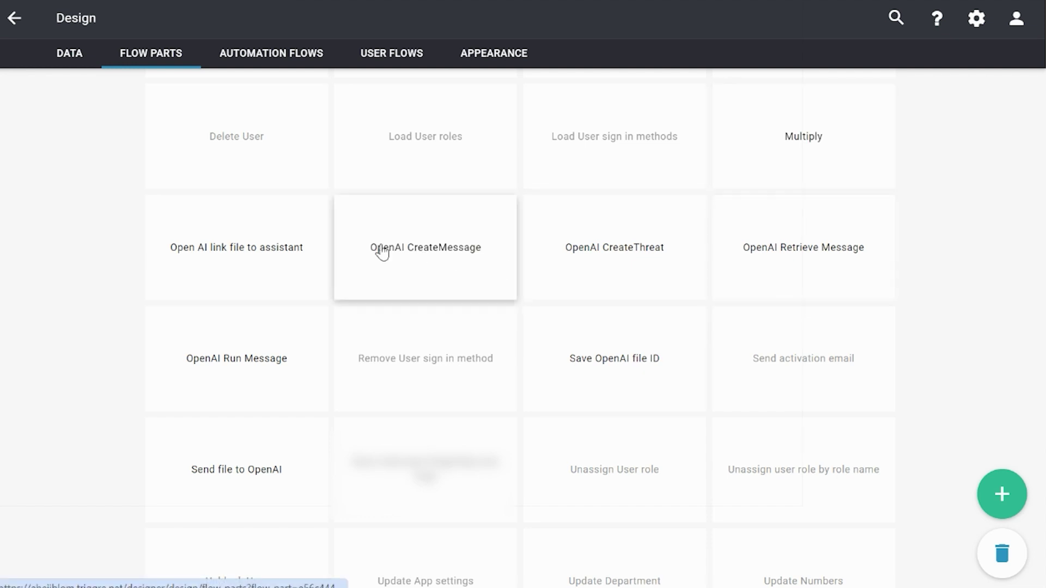
# In the 'Open AI link file to assistant' API step, replace the OpenAI URL with the pasted Zapier hook URL
pyautogui.click(243, 259)
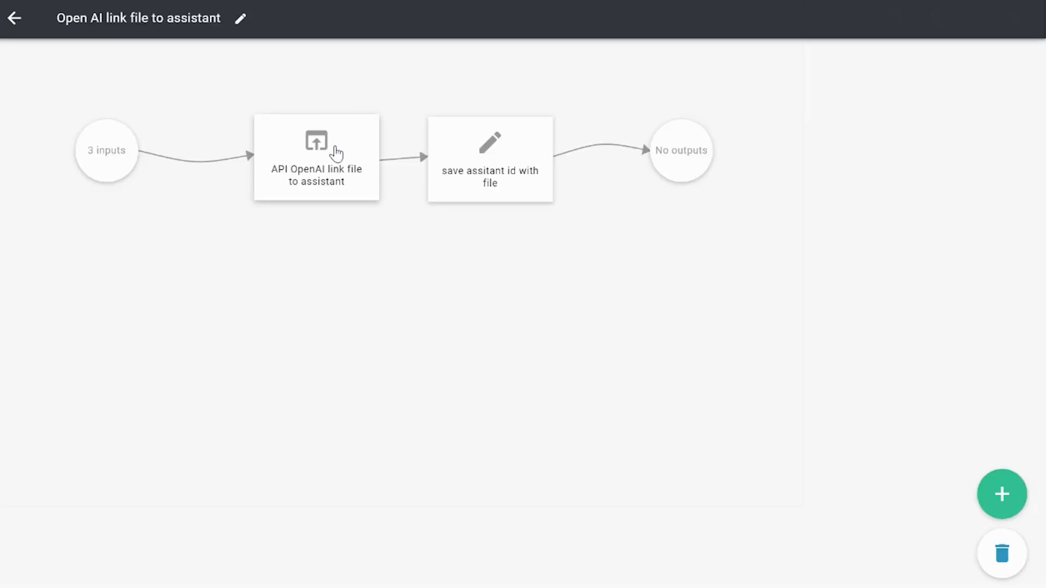
pyautogui.click(336, 153)
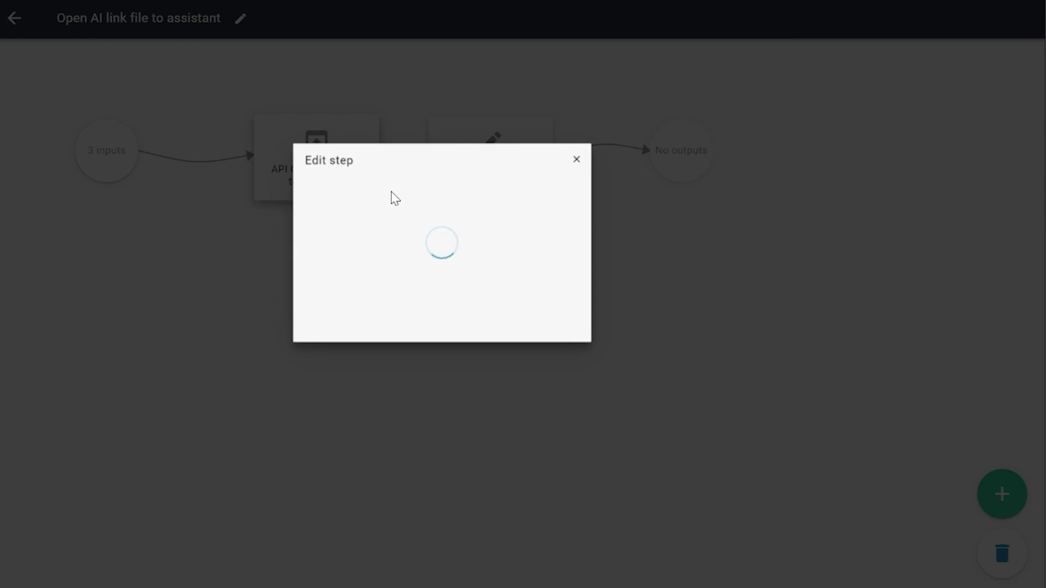
pyautogui.click(414, 279)
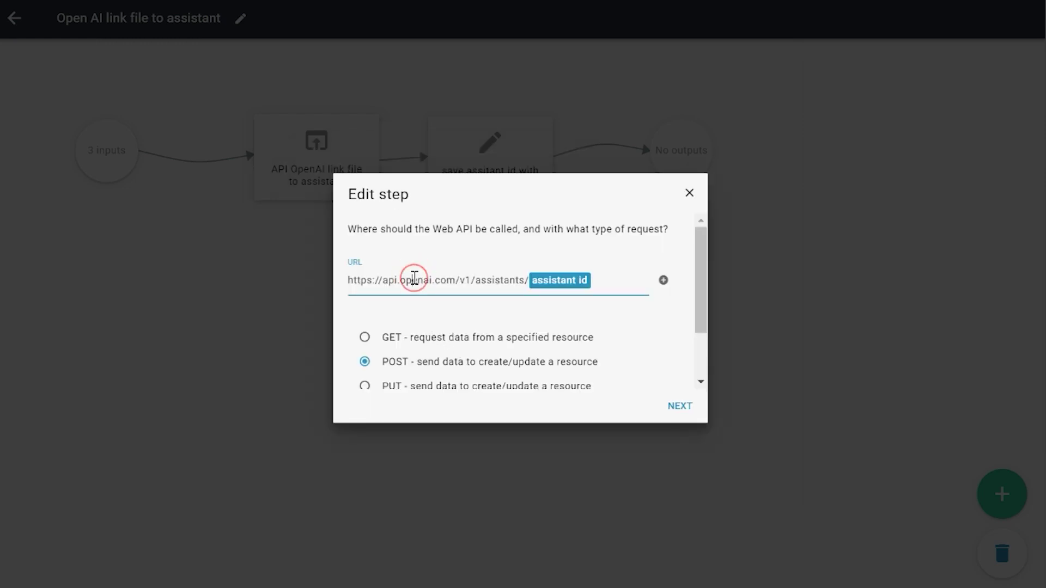
pyautogui.moveTo(349, 279)
pyautogui.mouseDown()
pyautogui.moveTo(618, 284)
pyautogui.moveTo(343, 284)
pyautogui.mouseUp()
pyautogui.click(422, 280)
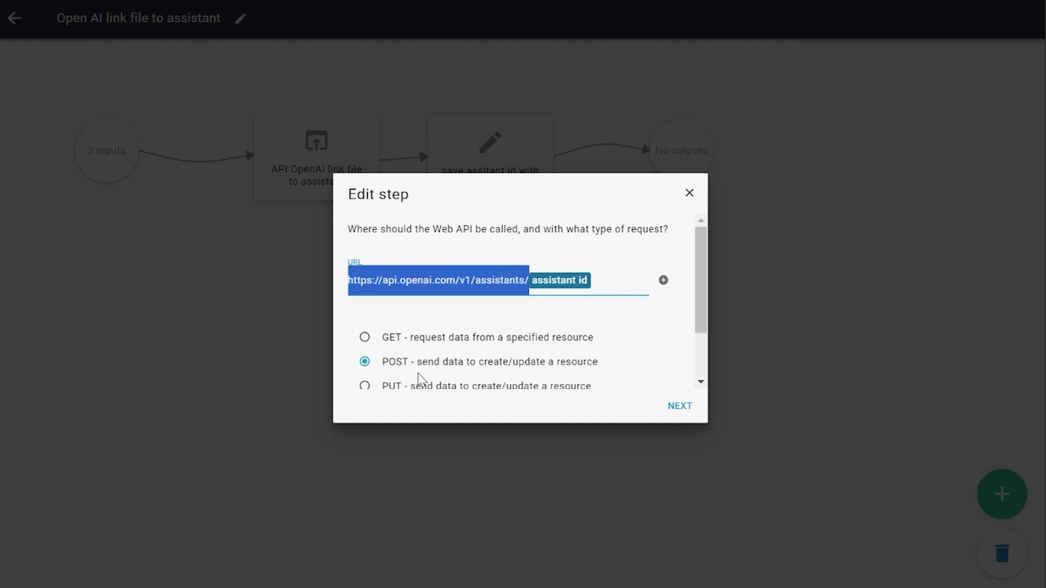
pyautogui.press('BackSpace')
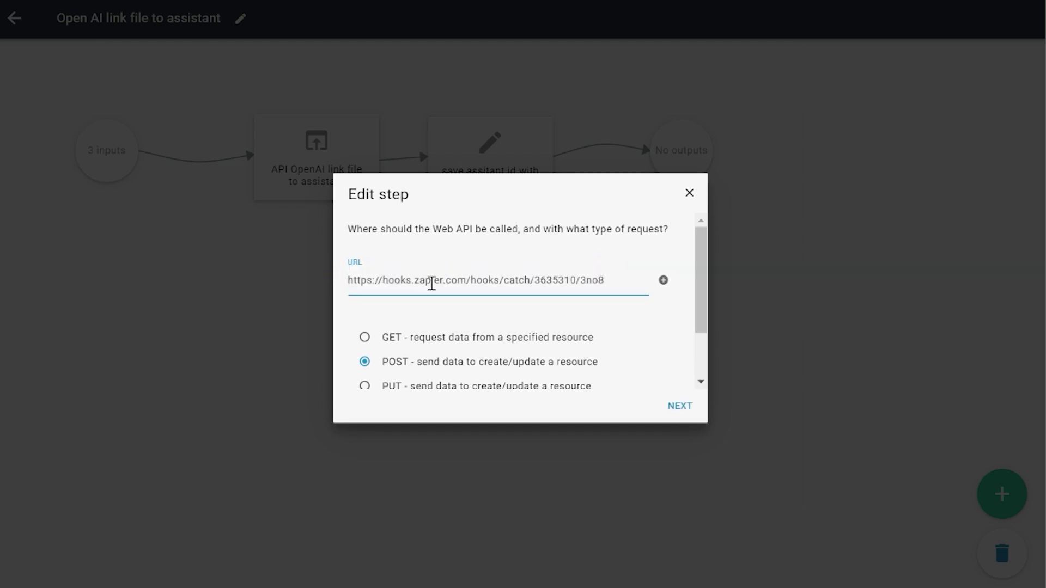
pyautogui.click(431, 282)
pyautogui.click(685, 412)
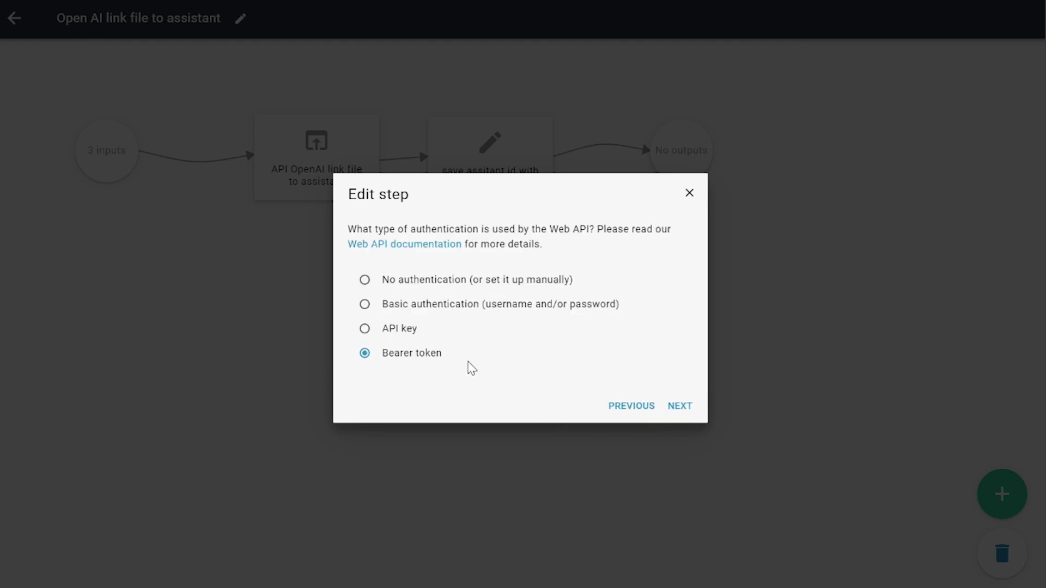
# Keep the authentication, token, headers, cookies and data defaults, and save the step as 'API OpenAI link file to assistant'
pyautogui.click(680, 413)
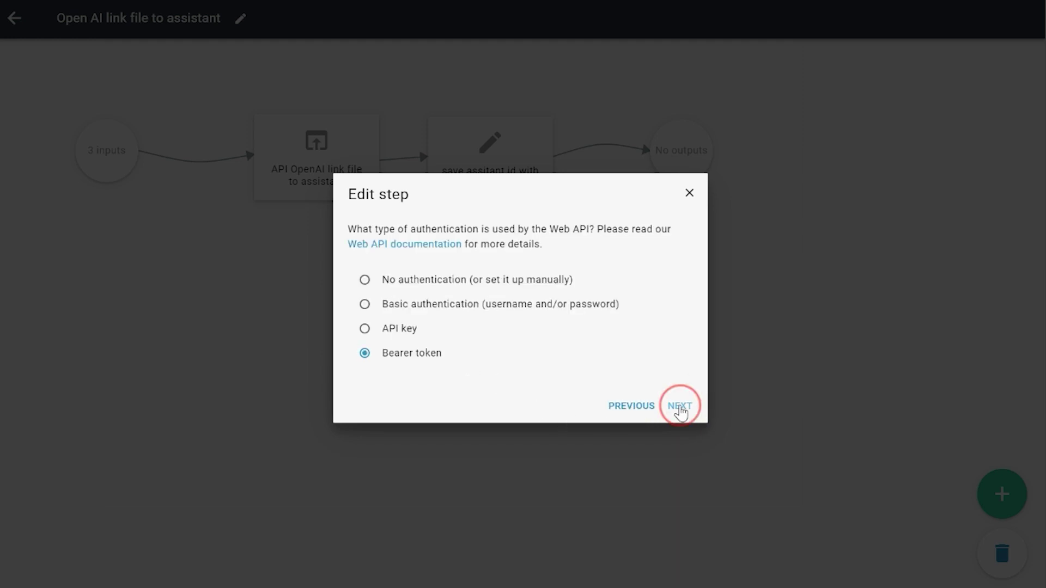
pyautogui.click(680, 412)
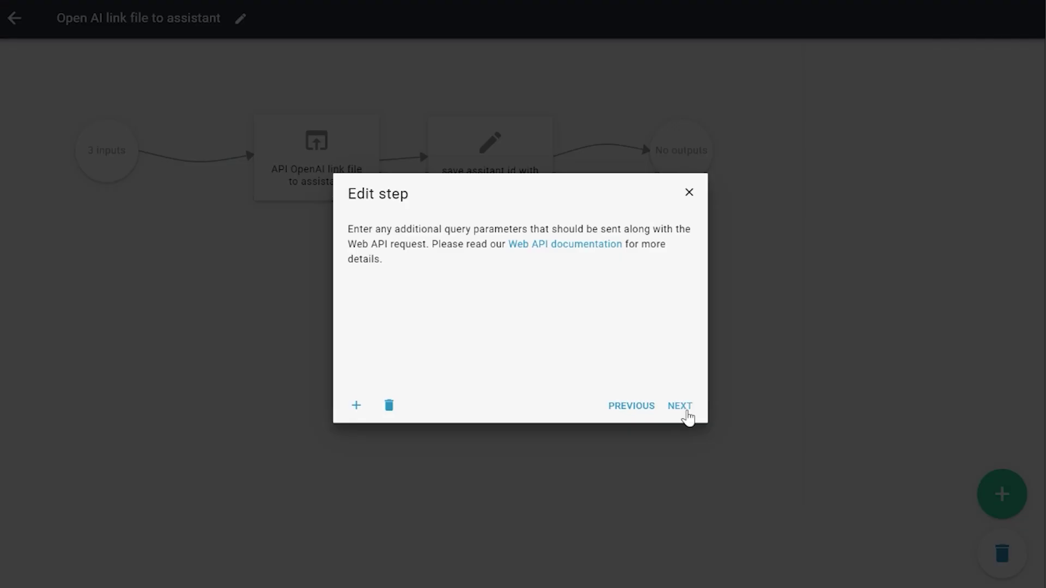
pyautogui.click(688, 416)
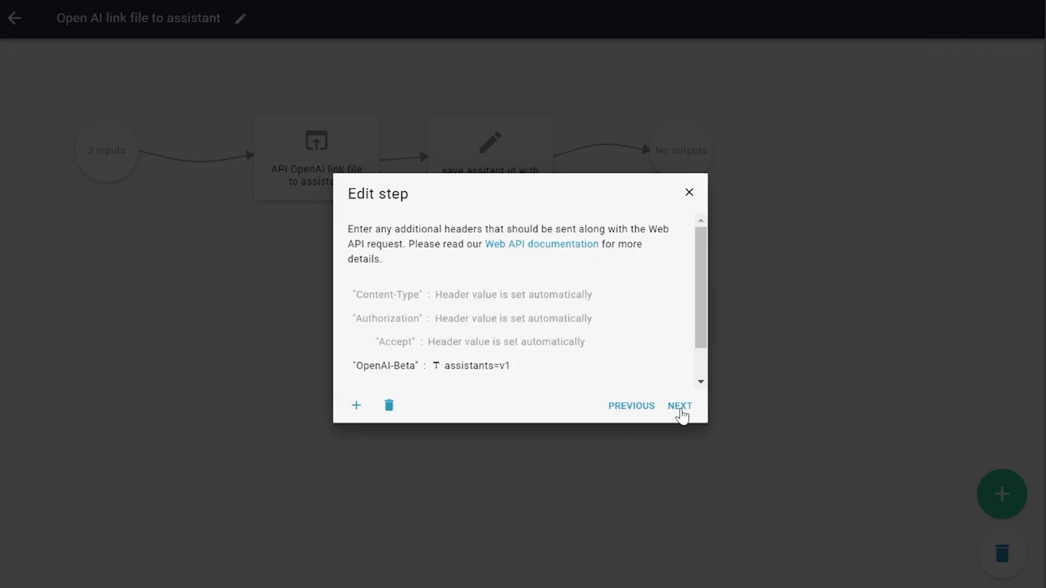
pyautogui.click(680, 413)
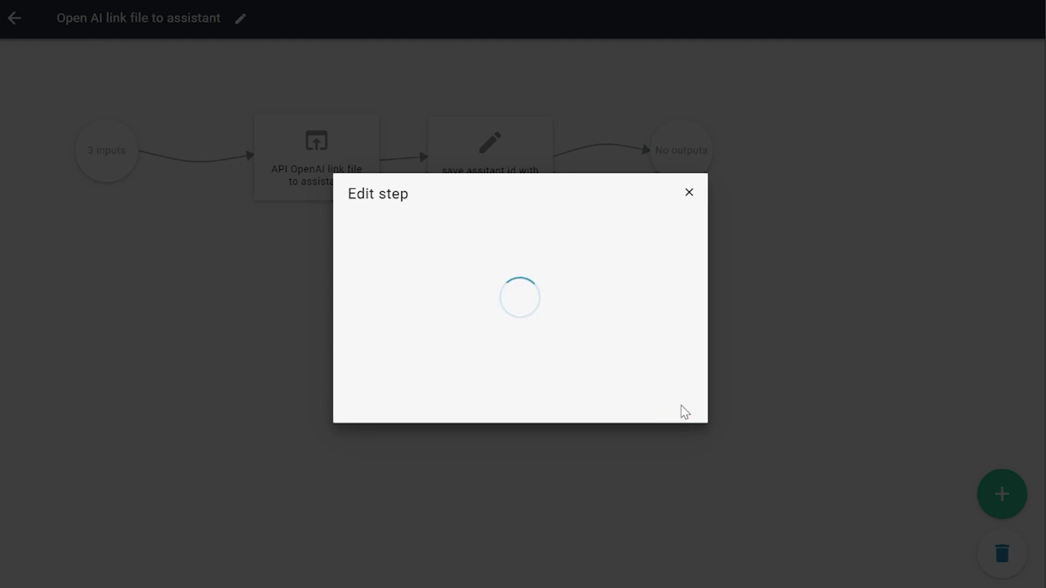
pyautogui.click(684, 412)
pyautogui.click(683, 411)
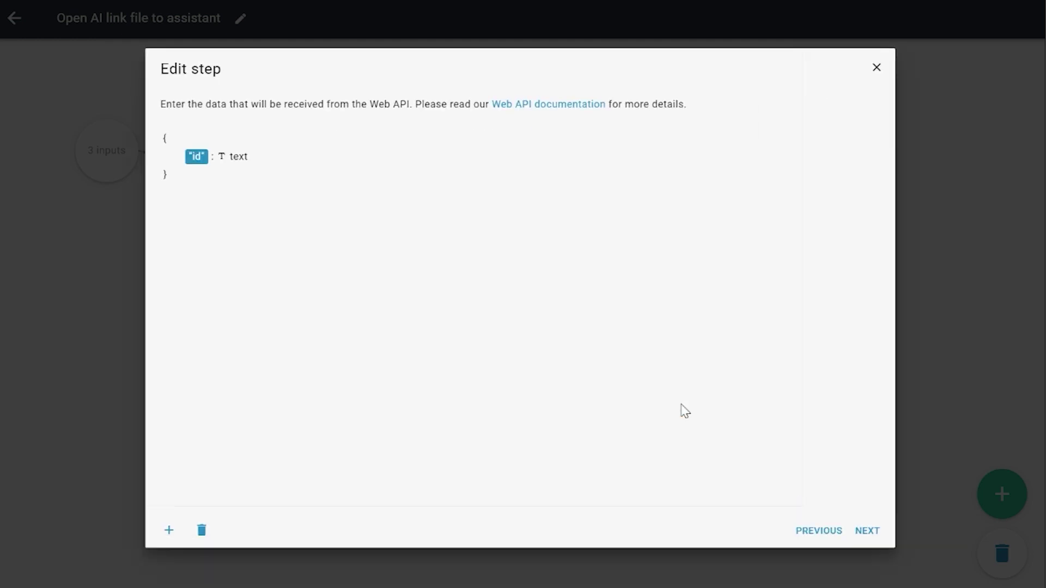
pyautogui.click(870, 528)
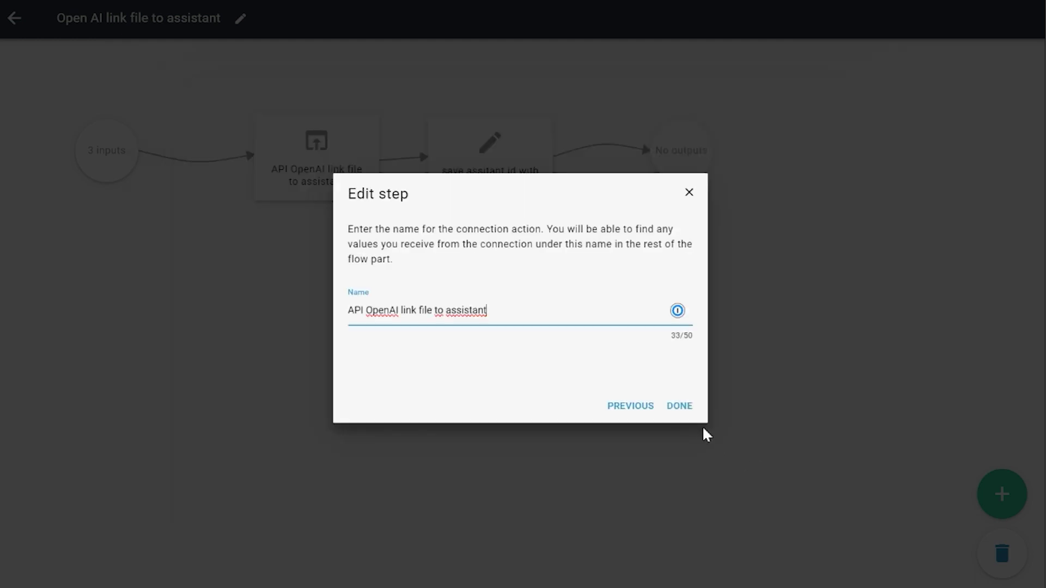
pyautogui.click(679, 404)
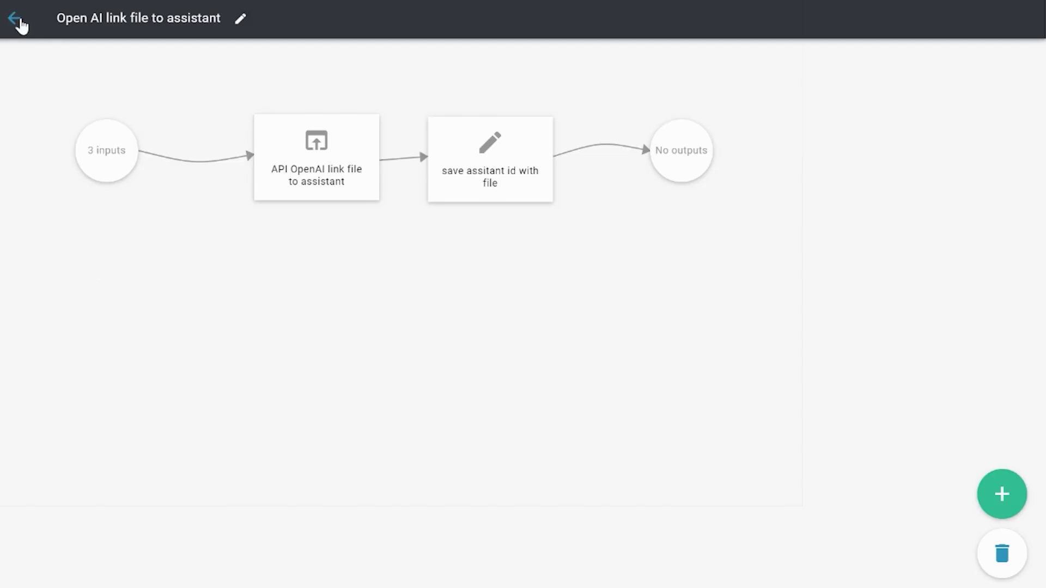
# Return to Design and publish the app to the Lab environment, confirming the dialog
pyautogui.click(16, 19)
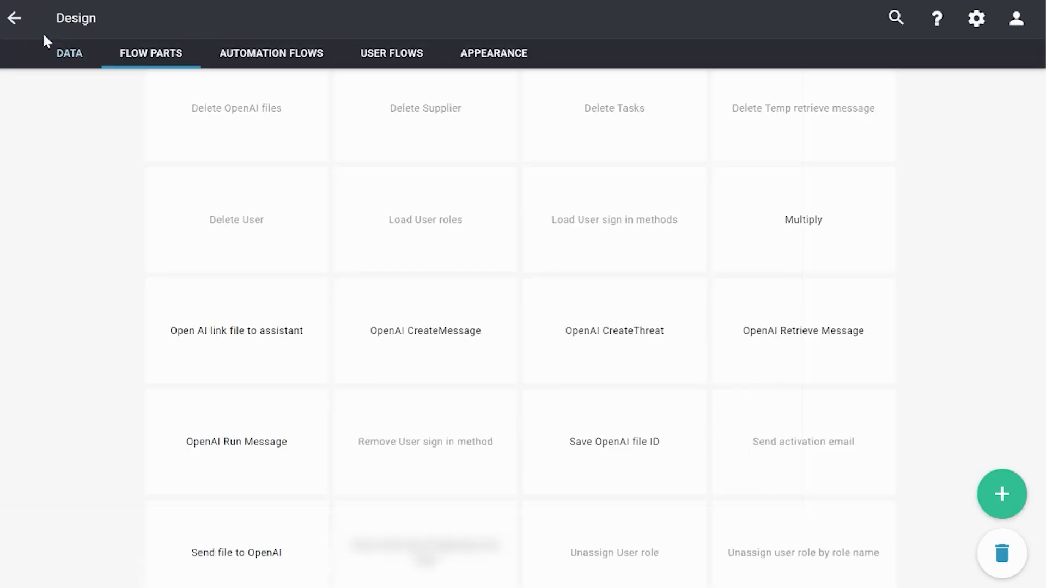
pyautogui.click(148, 19)
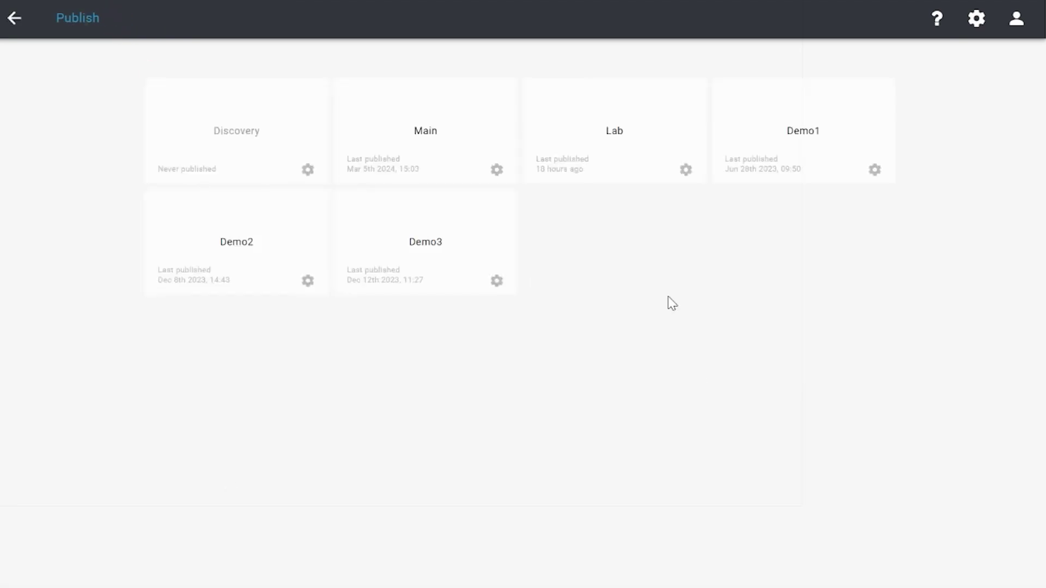
pyautogui.click(621, 164)
pyautogui.click(617, 355)
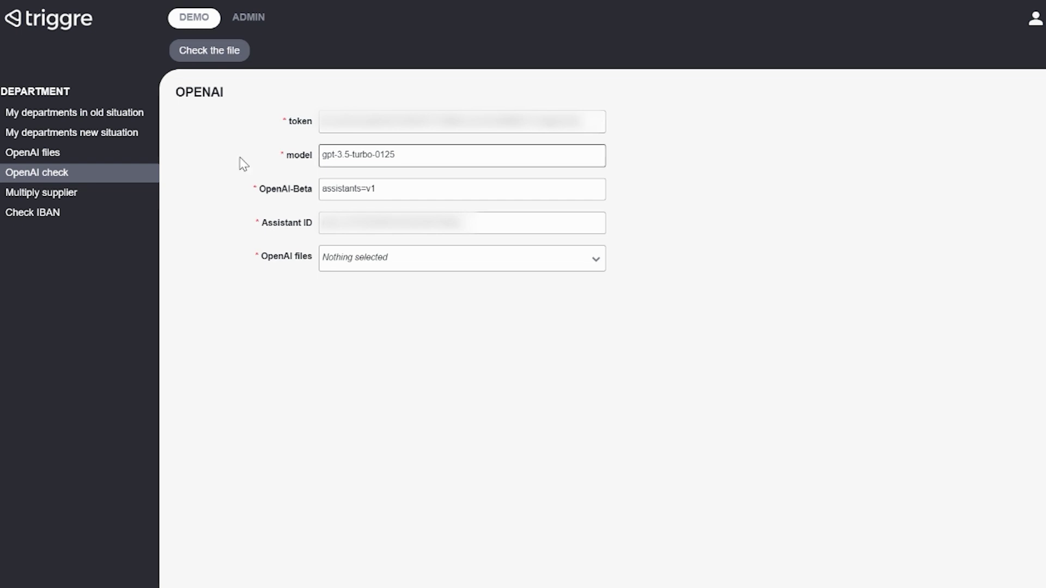
# Submit the OpenAI check with the first OpenAI file selected, then reload the Zap runs
pyautogui.click(216, 53)
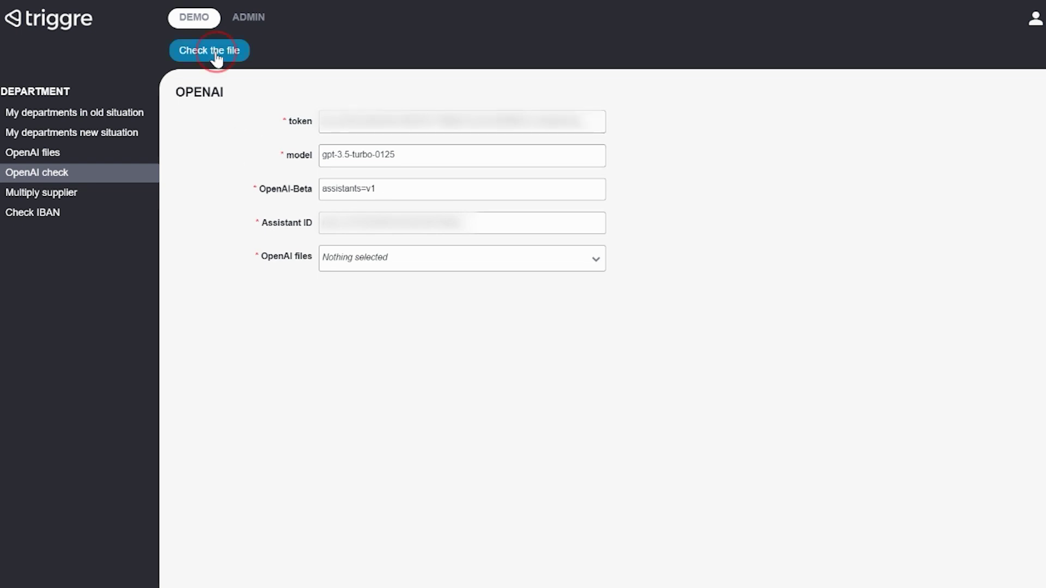
pyautogui.click(376, 266)
pyautogui.click(401, 311)
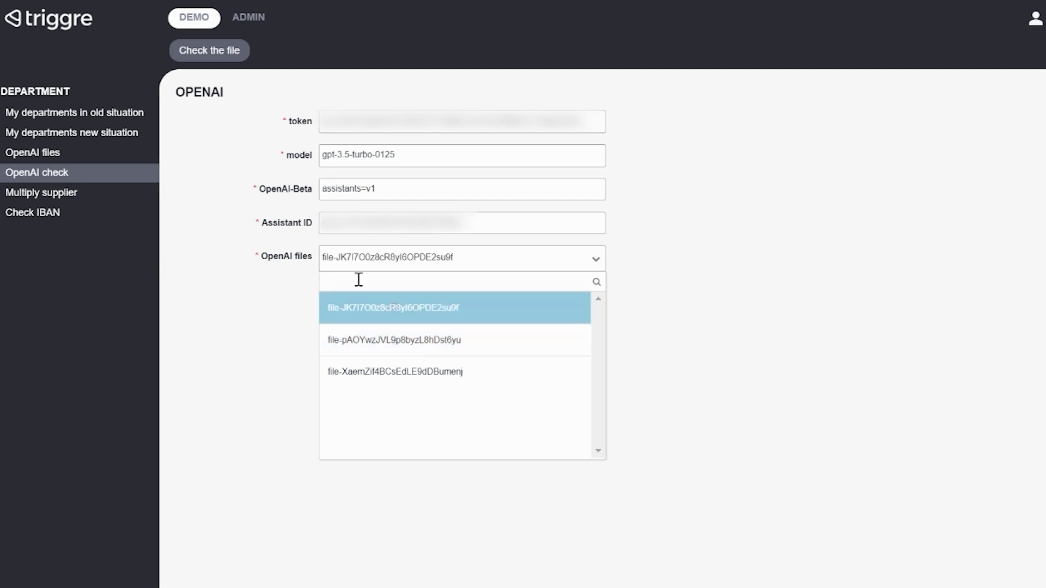
pyautogui.click(207, 61)
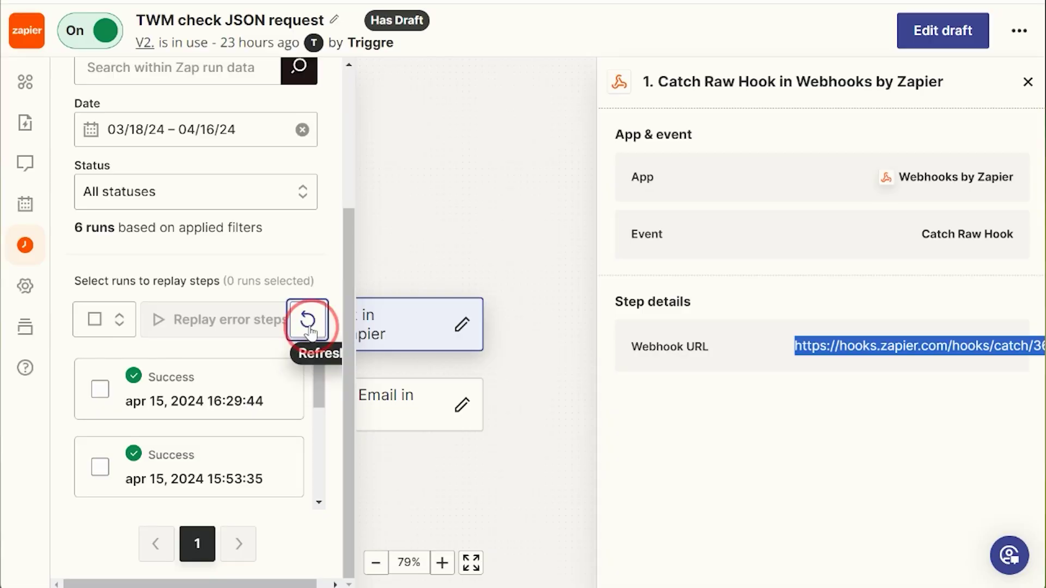
pyautogui.click(308, 321)
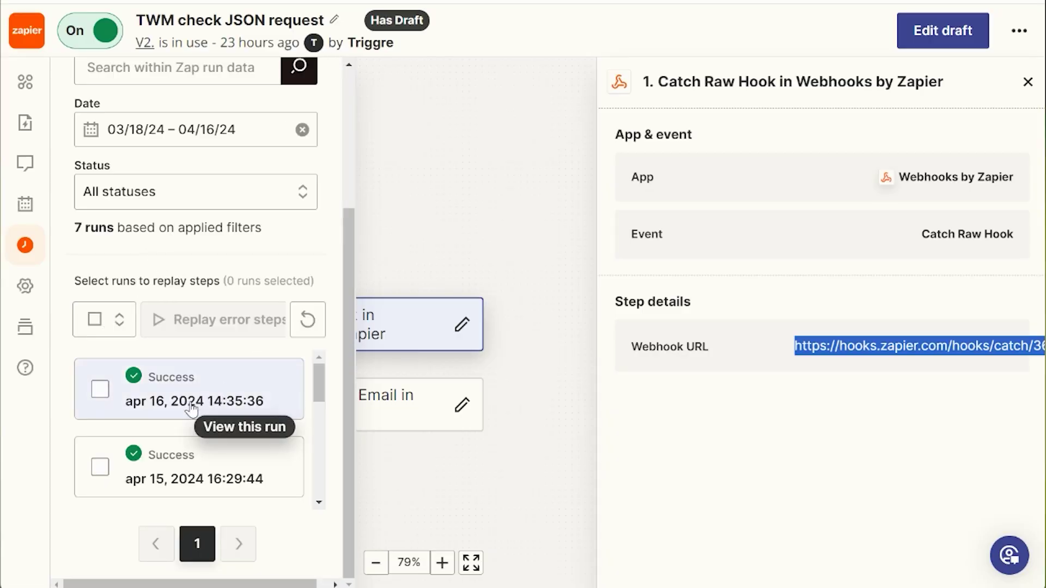
# Open the apr 16 14:35:36 run and select its Raw Body showing one file ID
pyautogui.click(190, 406)
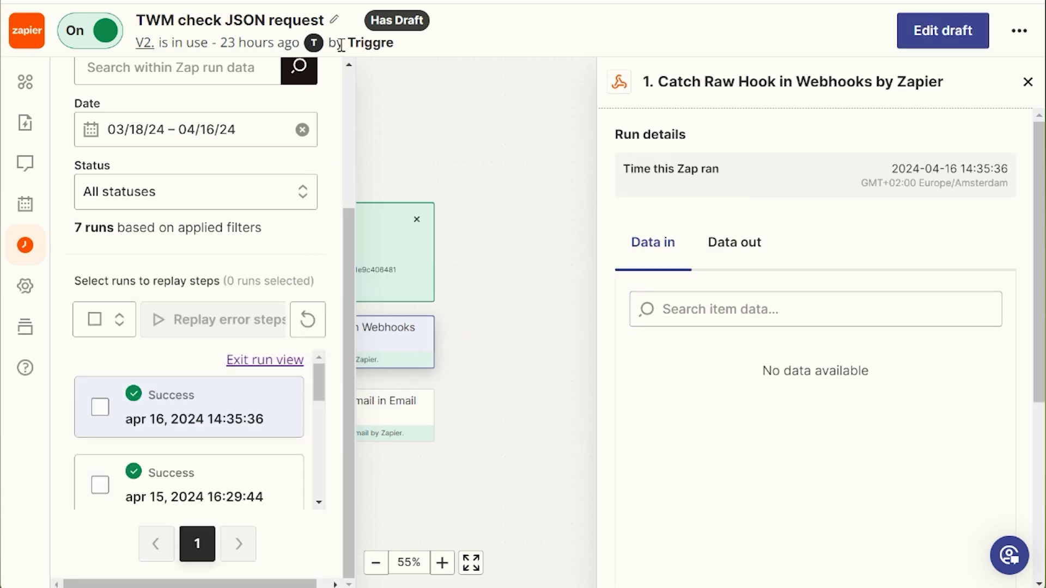
pyautogui.click(470, 562)
pyautogui.click(375, 563)
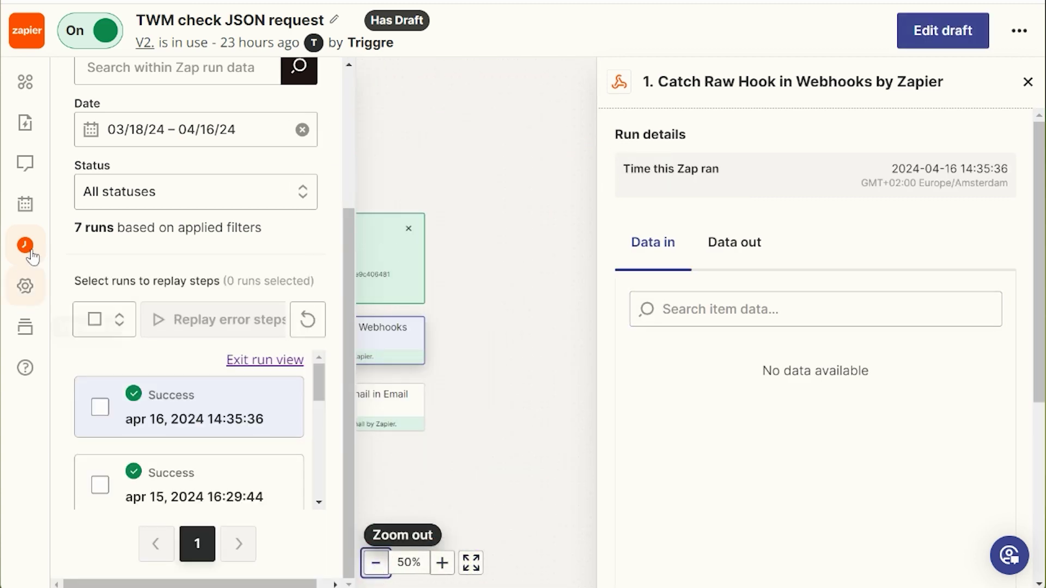
pyautogui.click(137, 562)
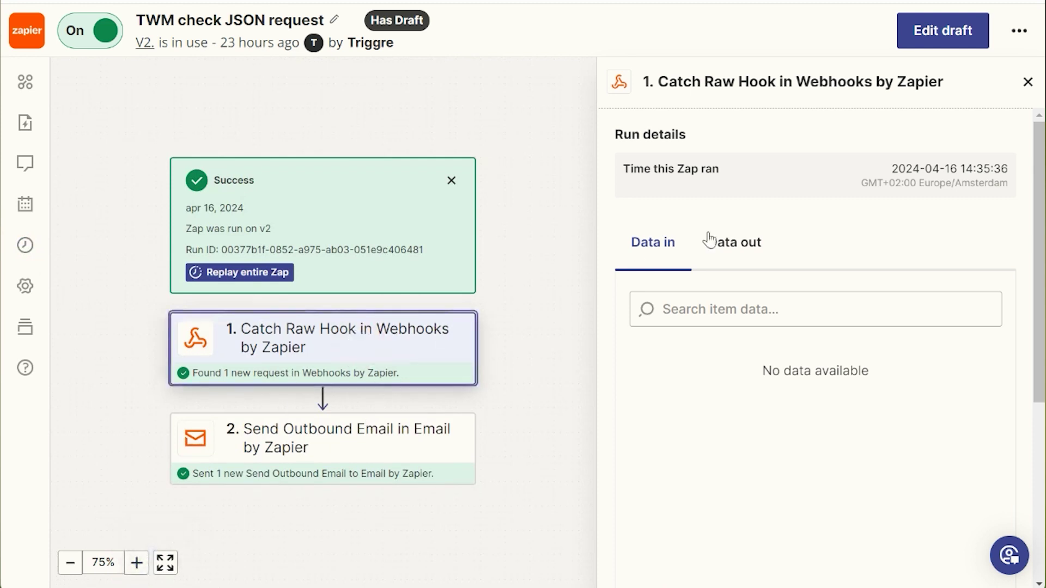
pyautogui.click(735, 242)
pyautogui.scroll(-2, 766, 238)
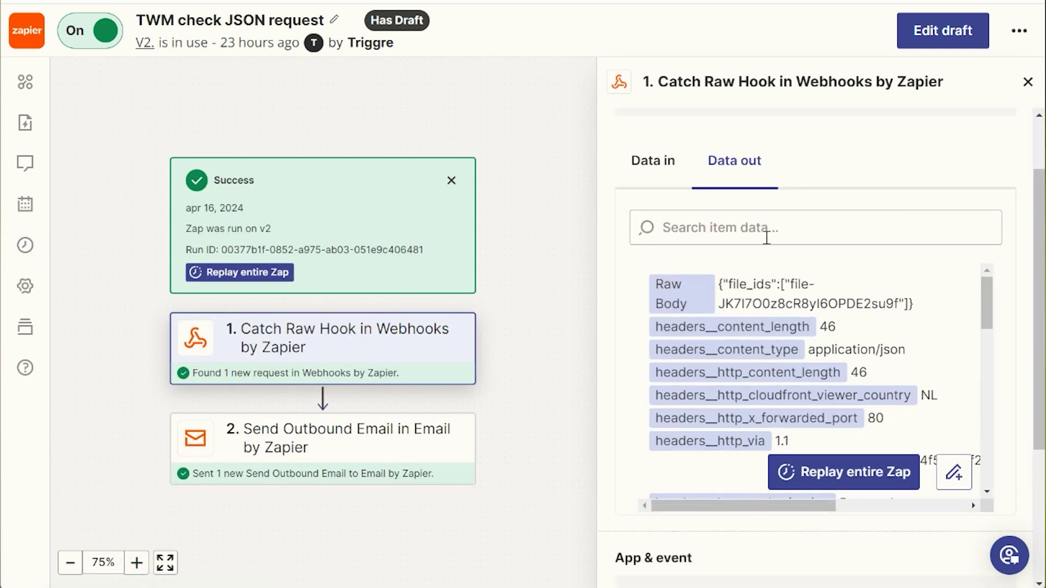
pyautogui.moveTo(722, 284)
pyautogui.mouseDown()
pyautogui.moveTo(934, 305)
pyautogui.moveTo(759, 303)
pyautogui.moveTo(705, 255)
pyautogui.moveTo(720, 281)
pyautogui.mouseUp()
pyautogui.click(933, 305)
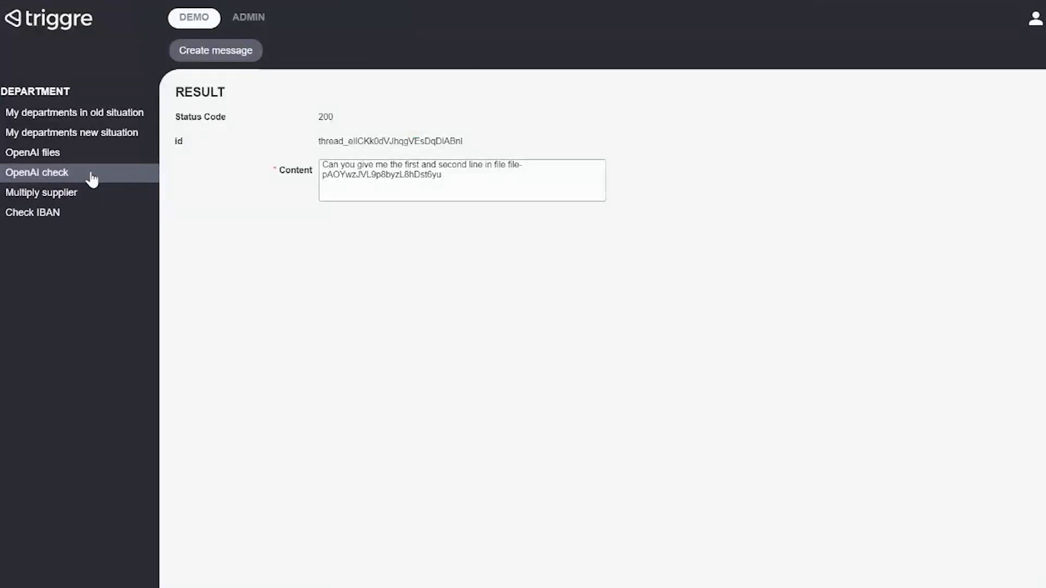
# Submit the OpenAI check with all three OpenAI files selected
pyautogui.click(89, 174)
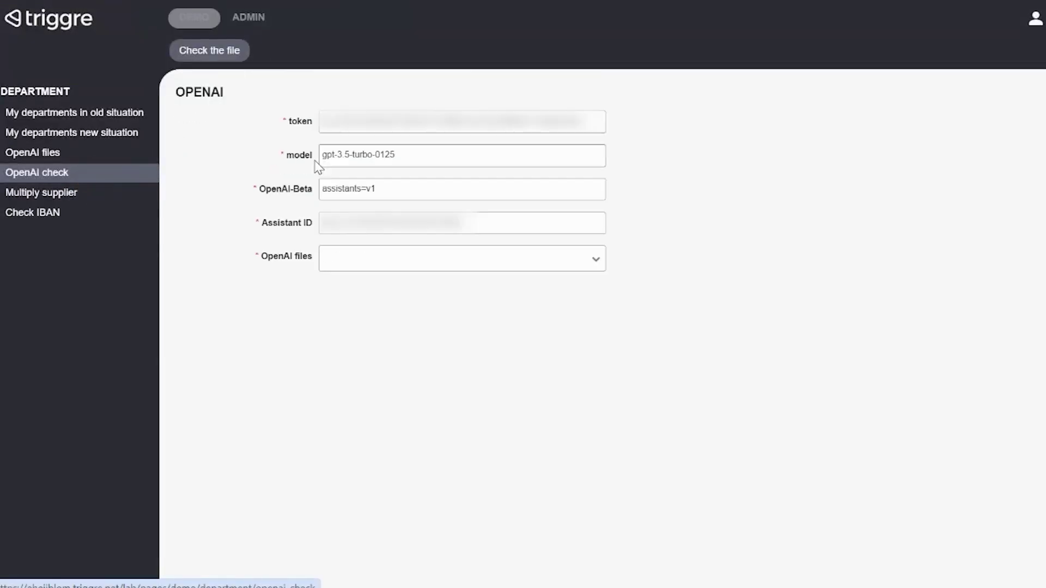
pyautogui.click(360, 266)
pyautogui.click(393, 308)
pyautogui.click(394, 340)
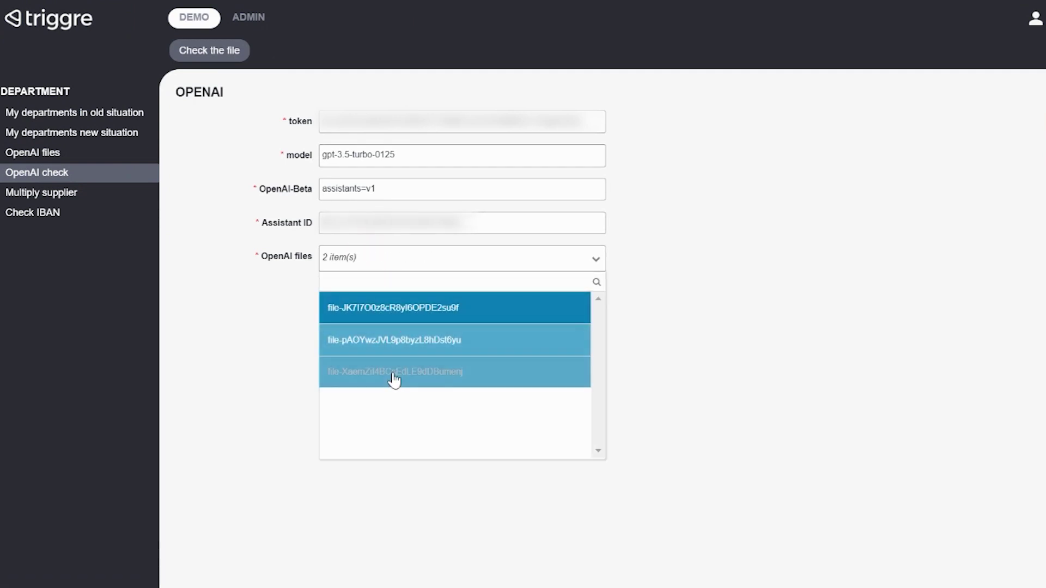
pyautogui.click(392, 374)
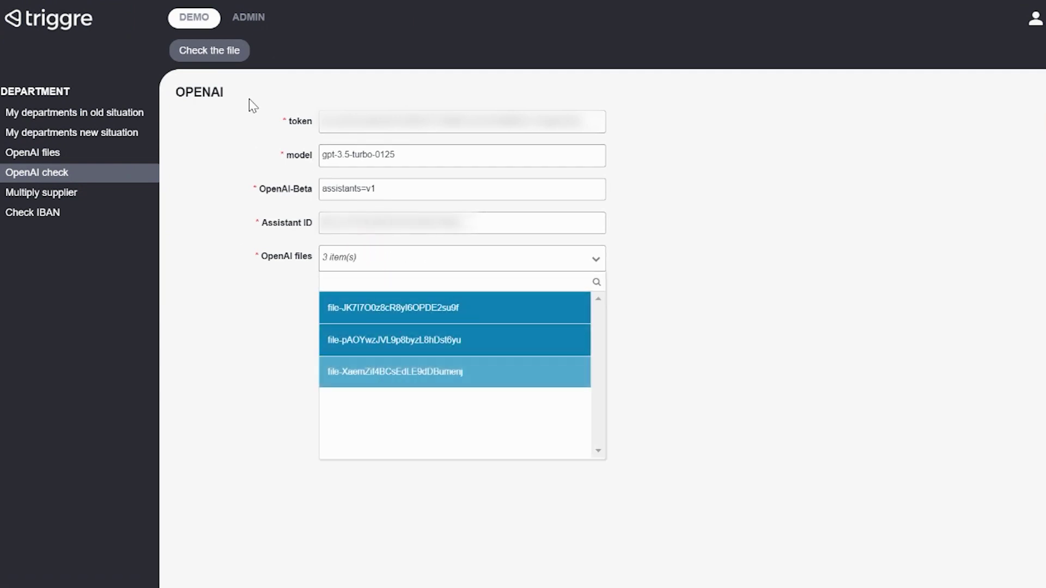
pyautogui.click(210, 52)
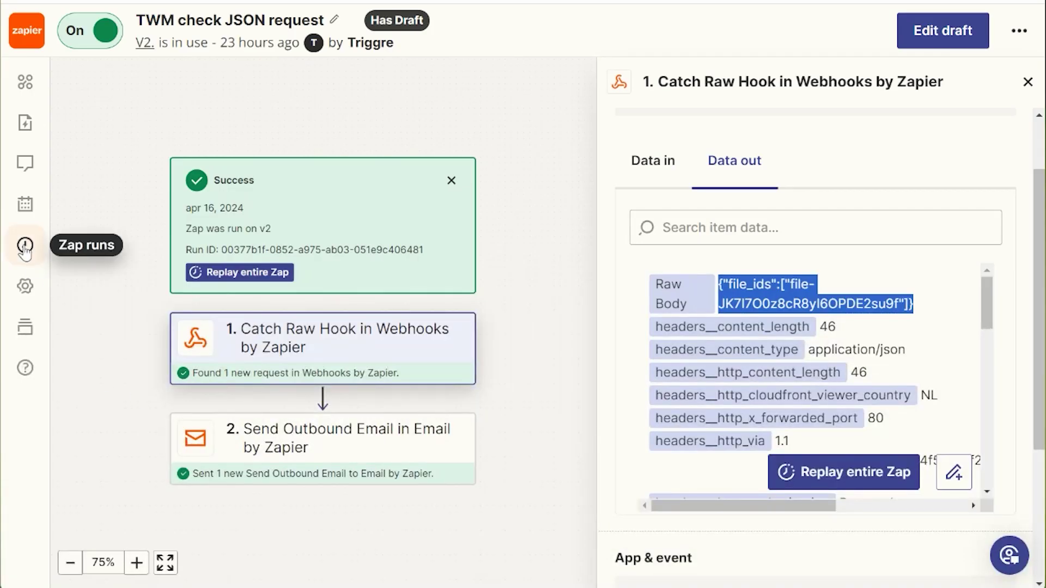
pyautogui.click(25, 245)
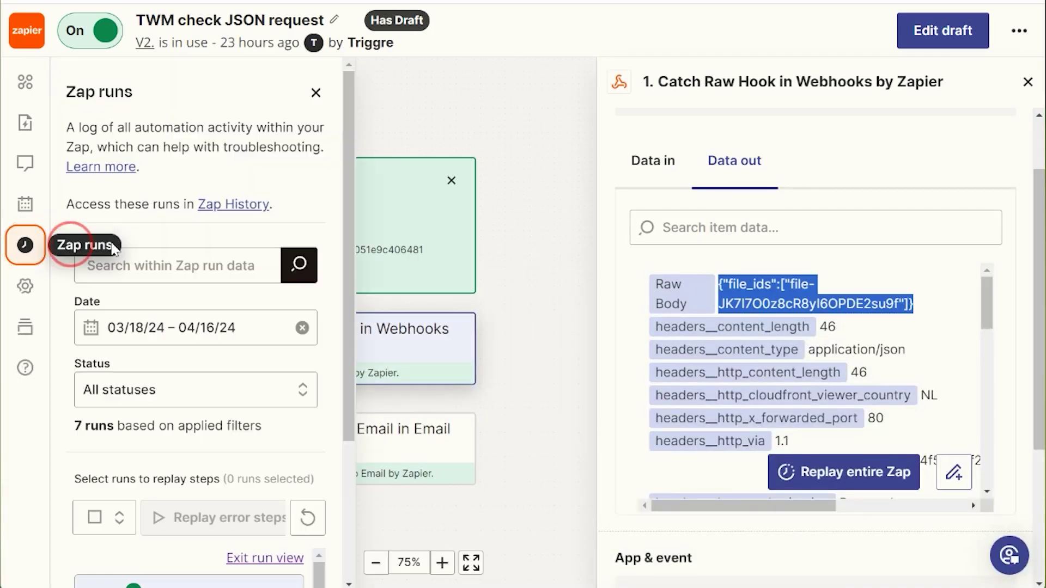
# Open the 14:36:29 run and highlight the file_ids key and third file ID in Raw Body
pyautogui.scroll(-3, 258, 420)
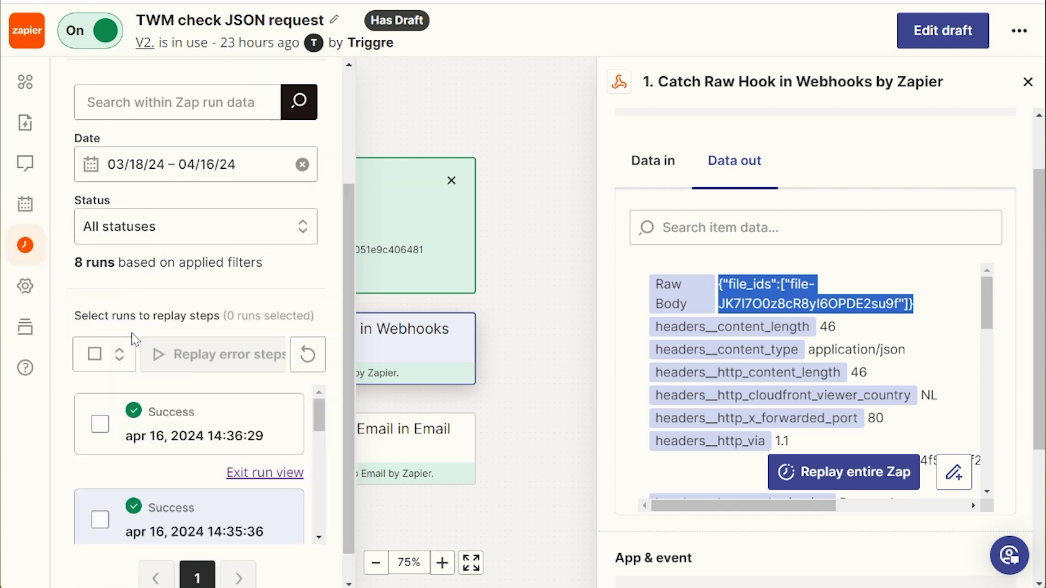
pyautogui.click(215, 434)
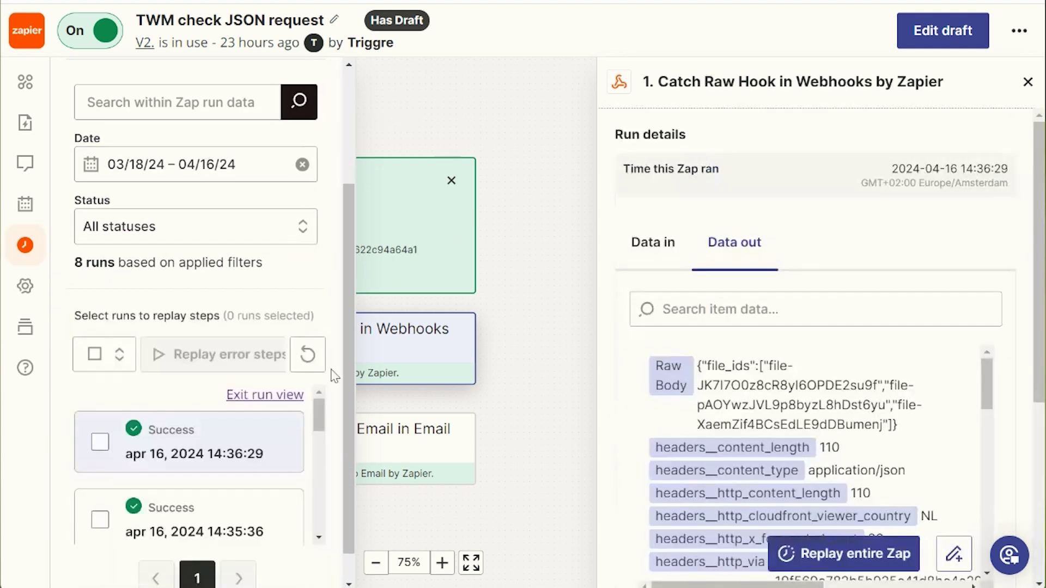
pyautogui.click(25, 245)
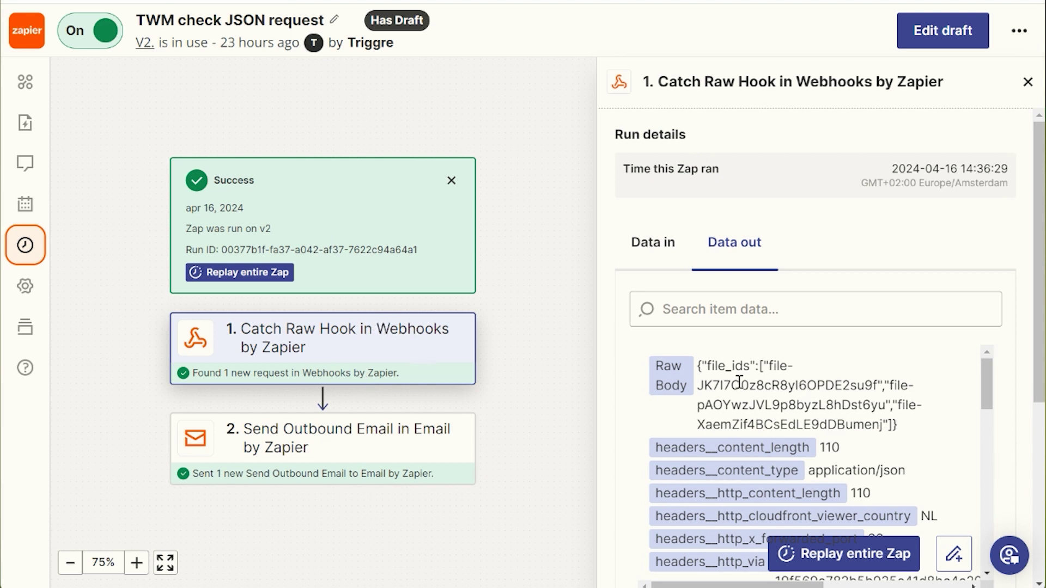
pyautogui.moveTo(706, 364); pyautogui.dragTo(776, 366)
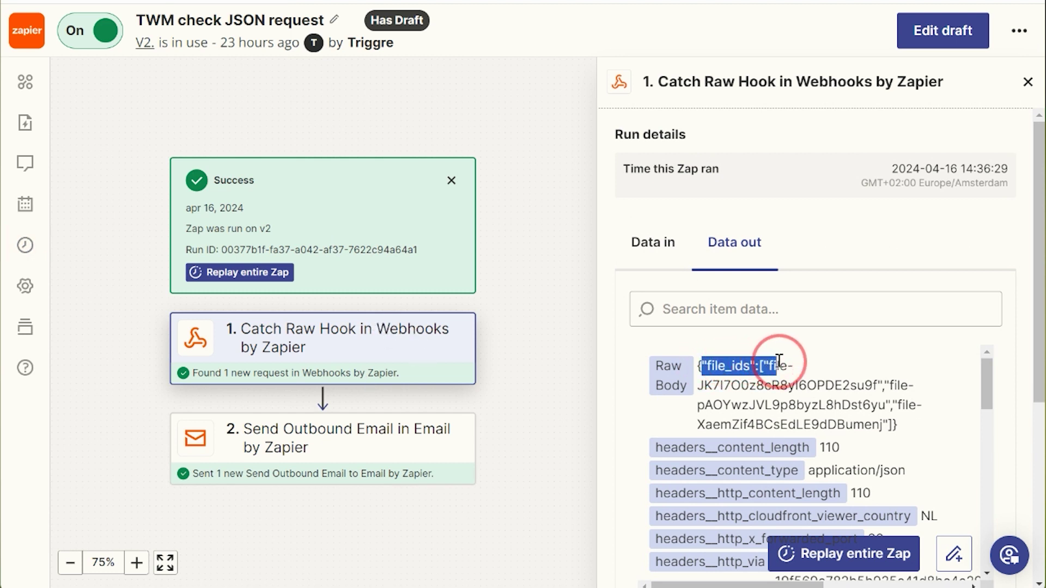
pyautogui.click(715, 365)
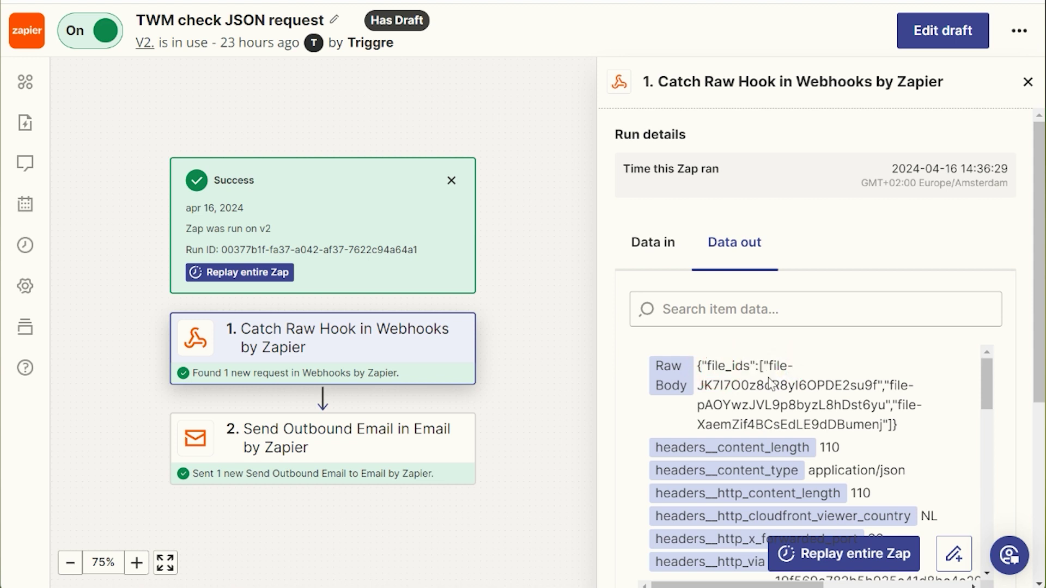
pyautogui.moveTo(774, 366); pyautogui.dragTo(882, 425)
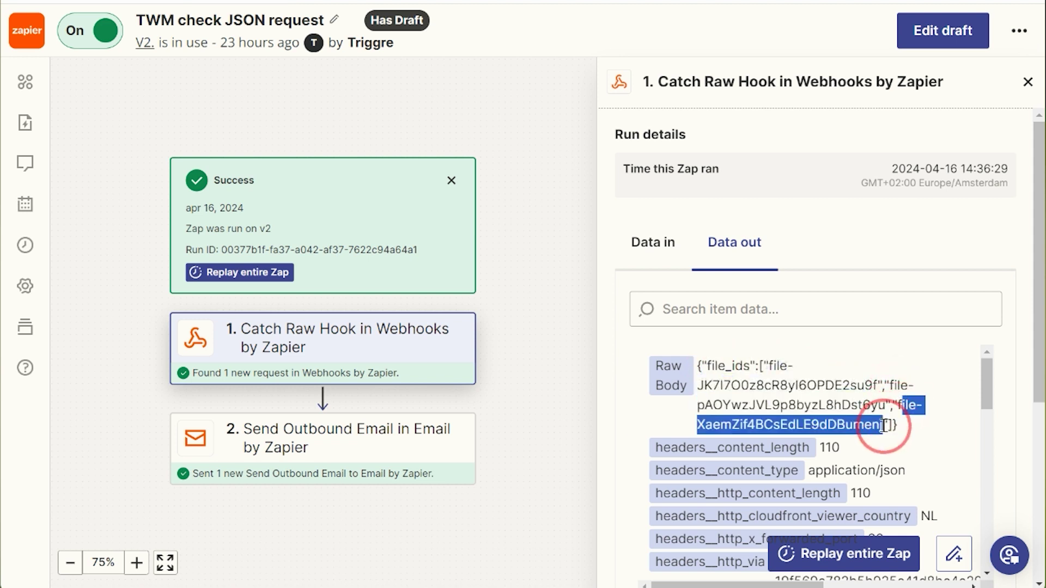
pyautogui.click(746, 422)
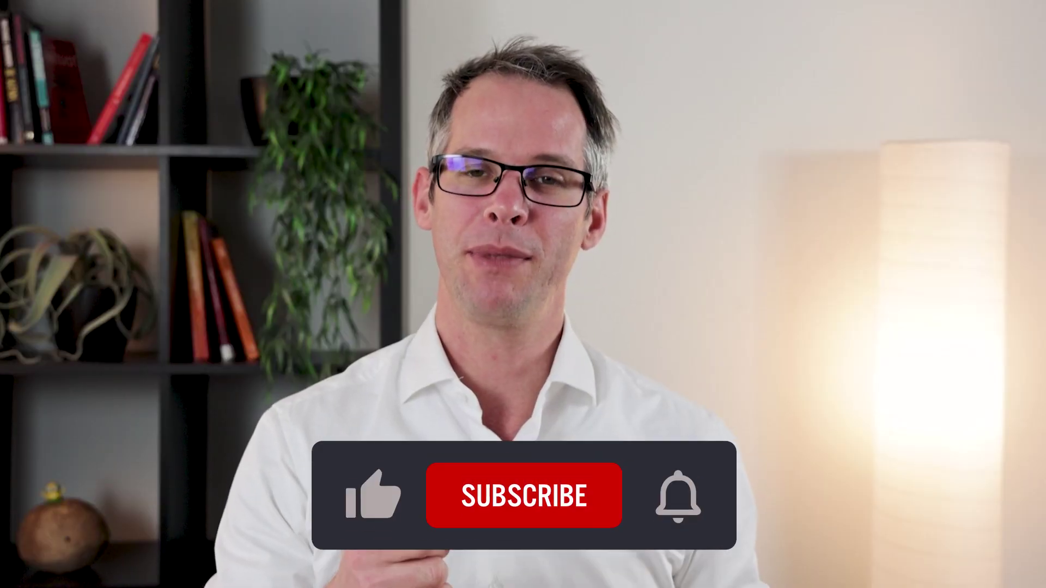